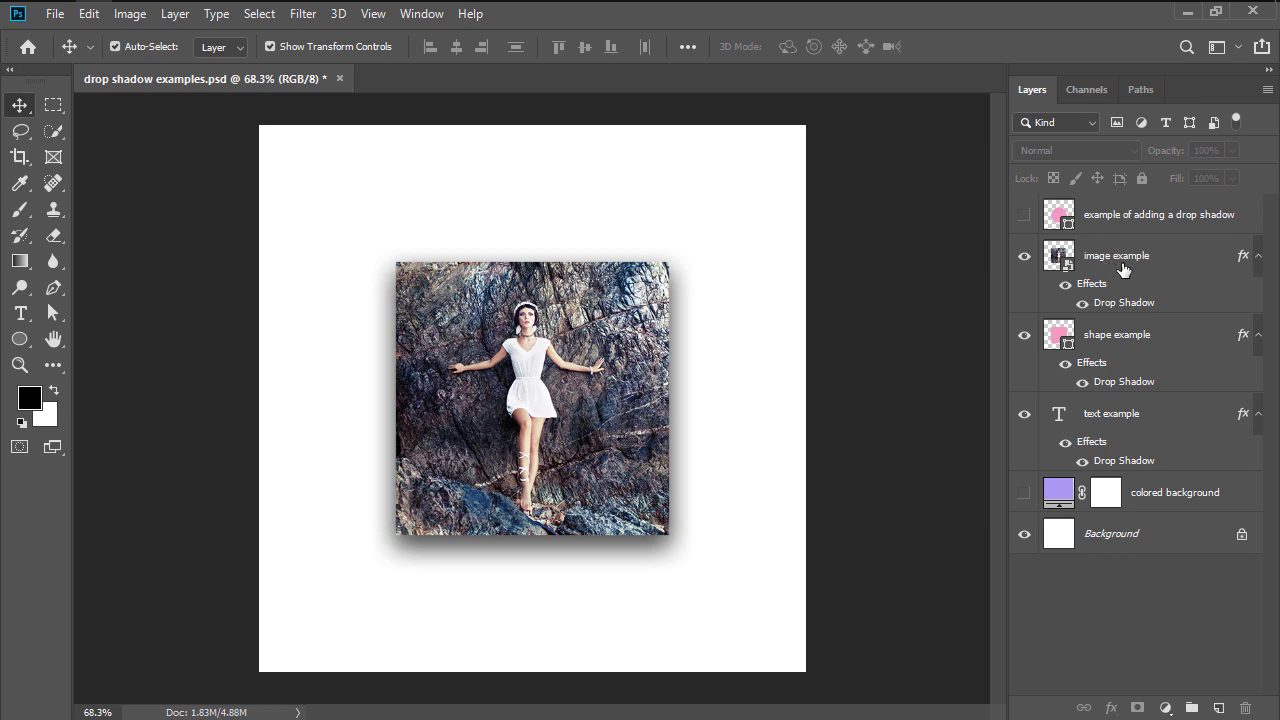
# Hide the photo, pink square and text example layers, and show only the pink circle layer
pyautogui.click(1023, 257)
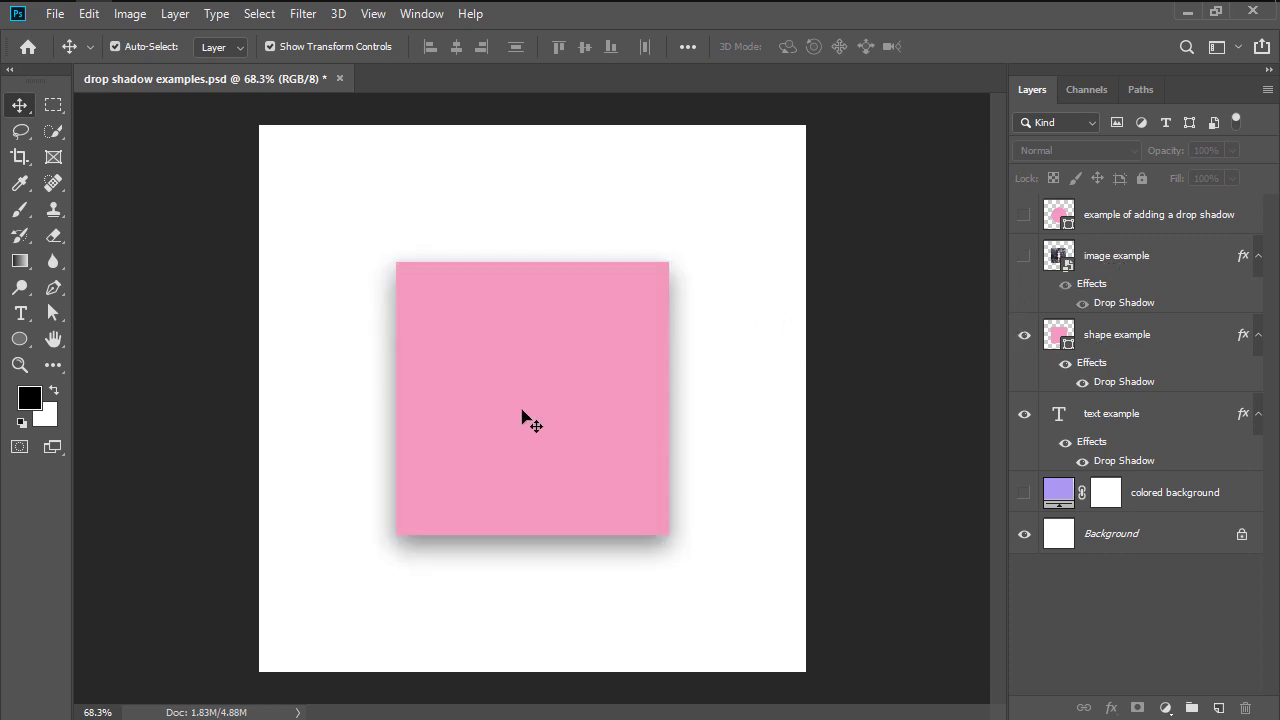
pyautogui.click(1023, 336)
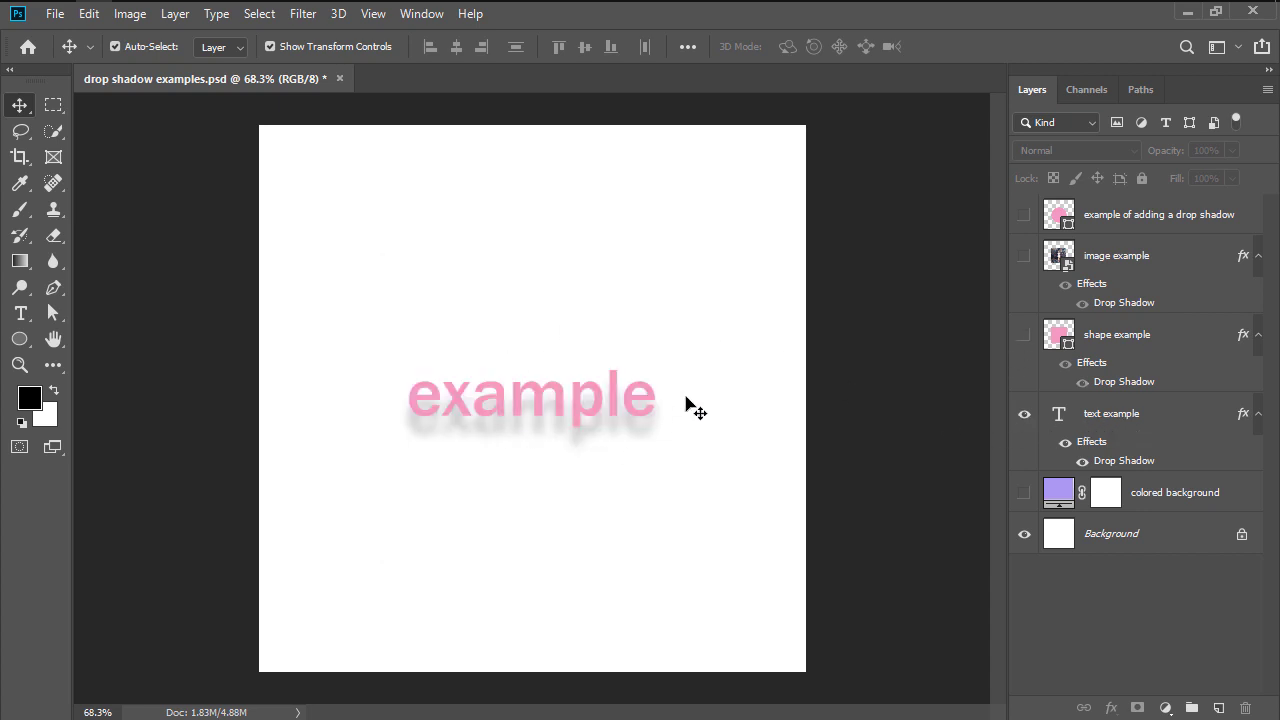
pyautogui.click(1024, 416)
pyautogui.click(1024, 216)
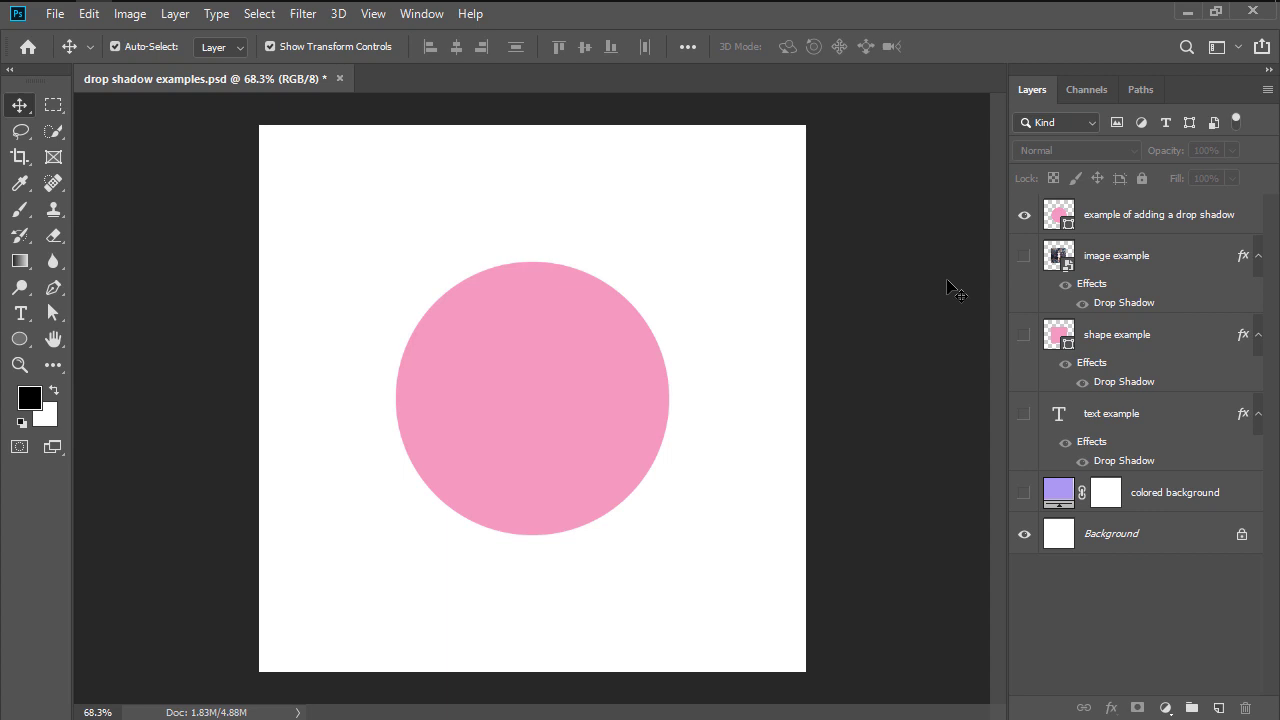
pyautogui.click(1176, 219)
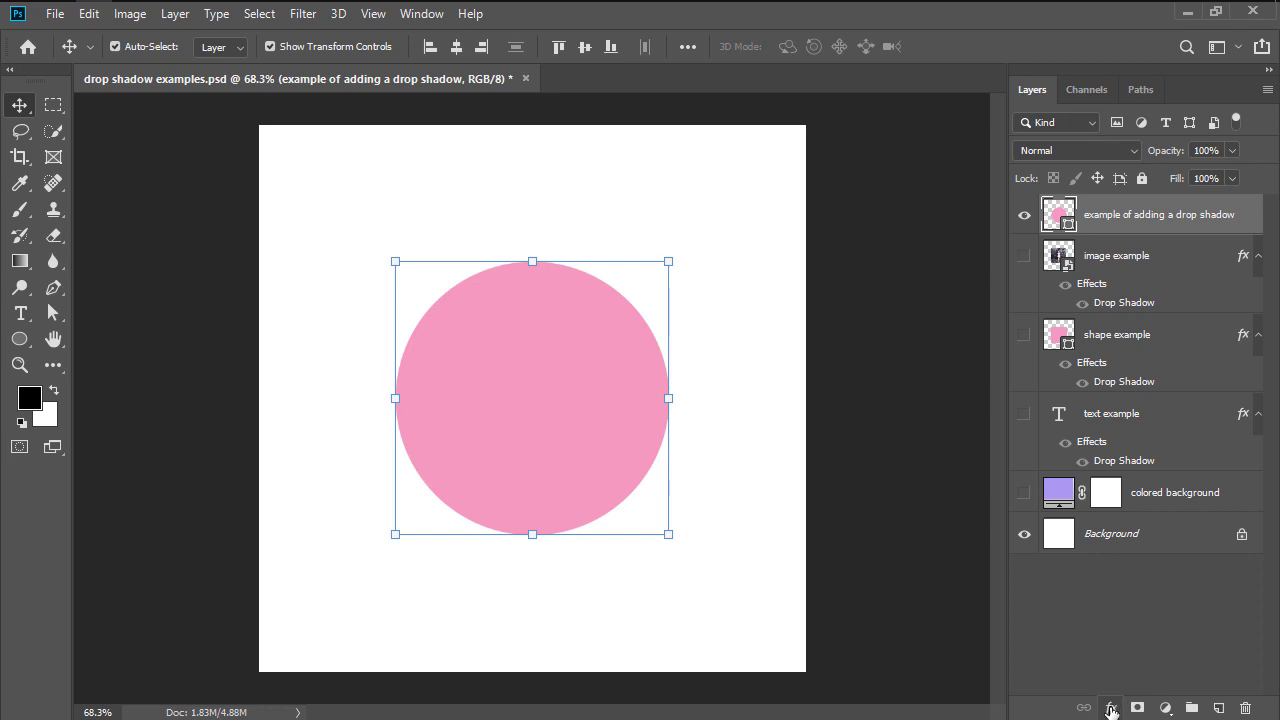
pyautogui.click(1111, 709)
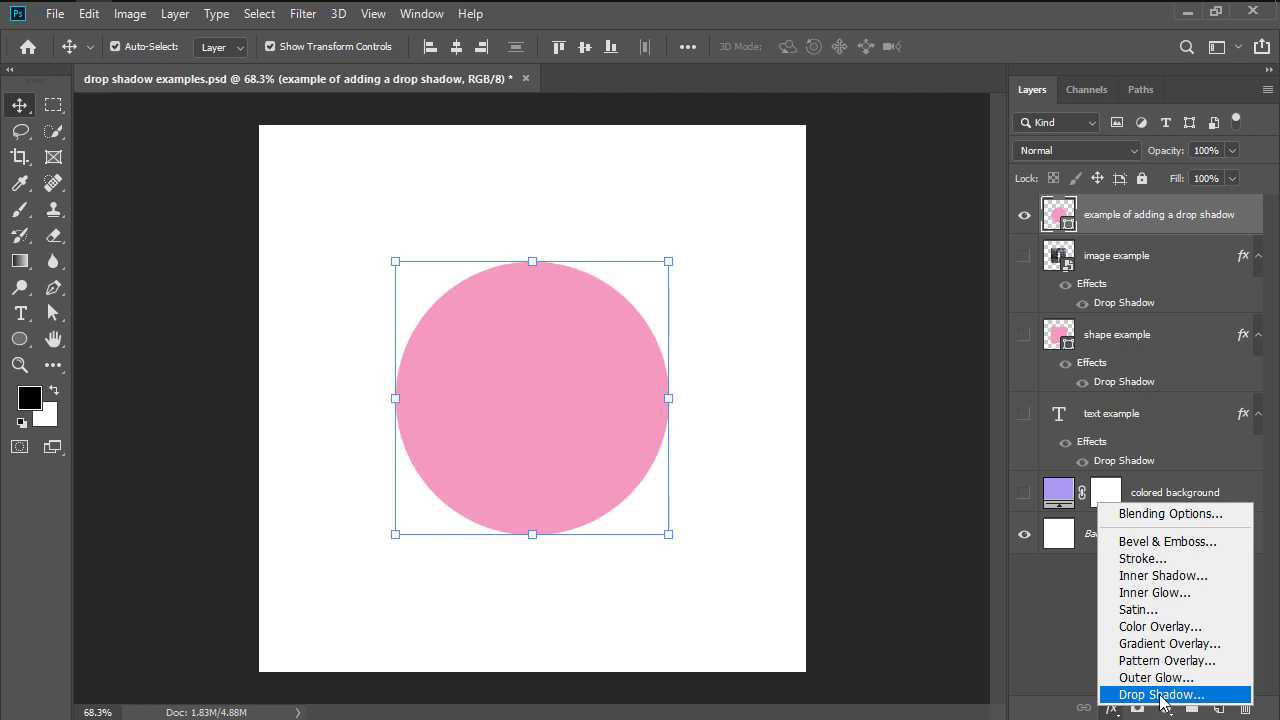
pyautogui.click(1162, 695)
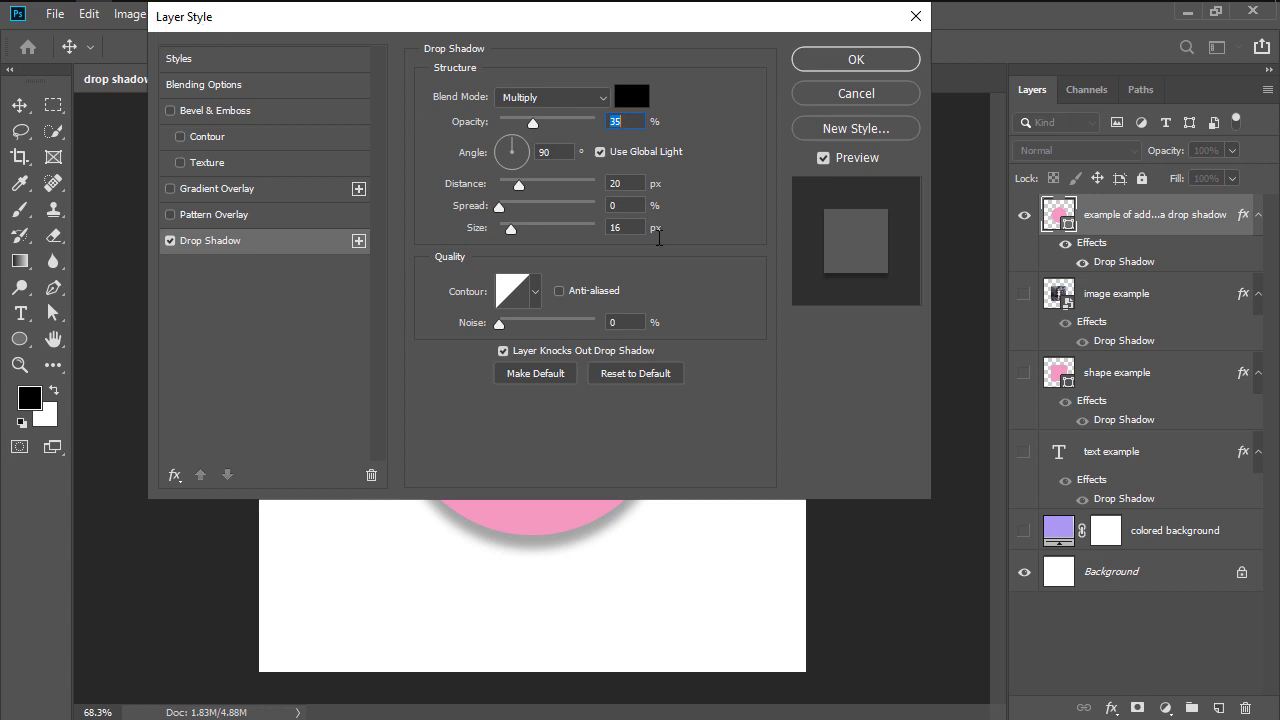
# Cancel the pending shadow, then try the circle's Drop Shadow style and cancel again
pyautogui.press('Escape')
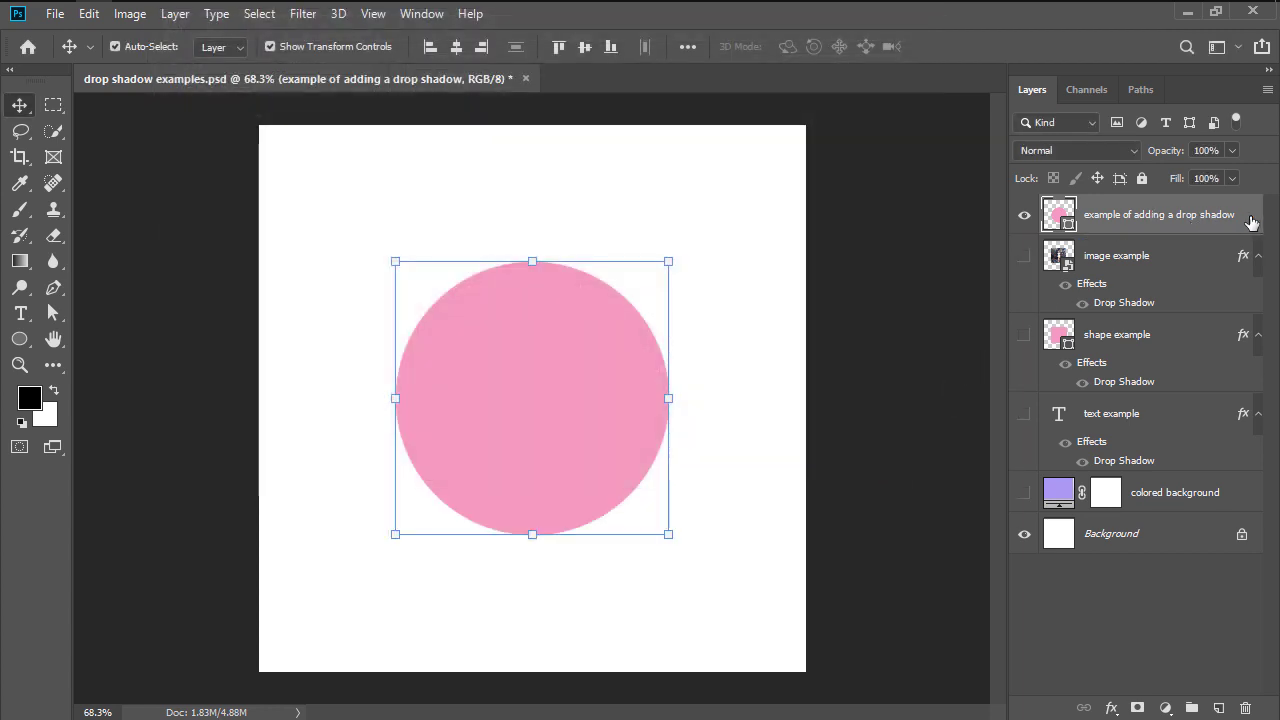
pyautogui.doubleClick(1256, 224)
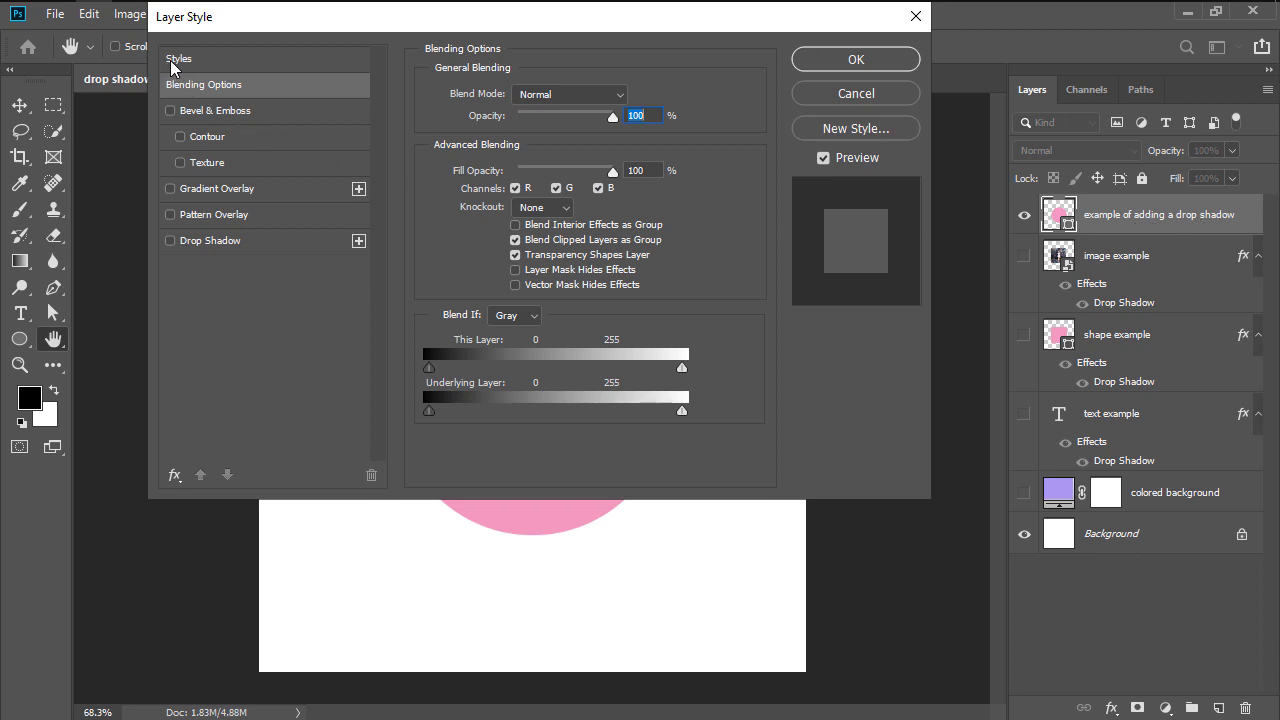
pyautogui.click(239, 241)
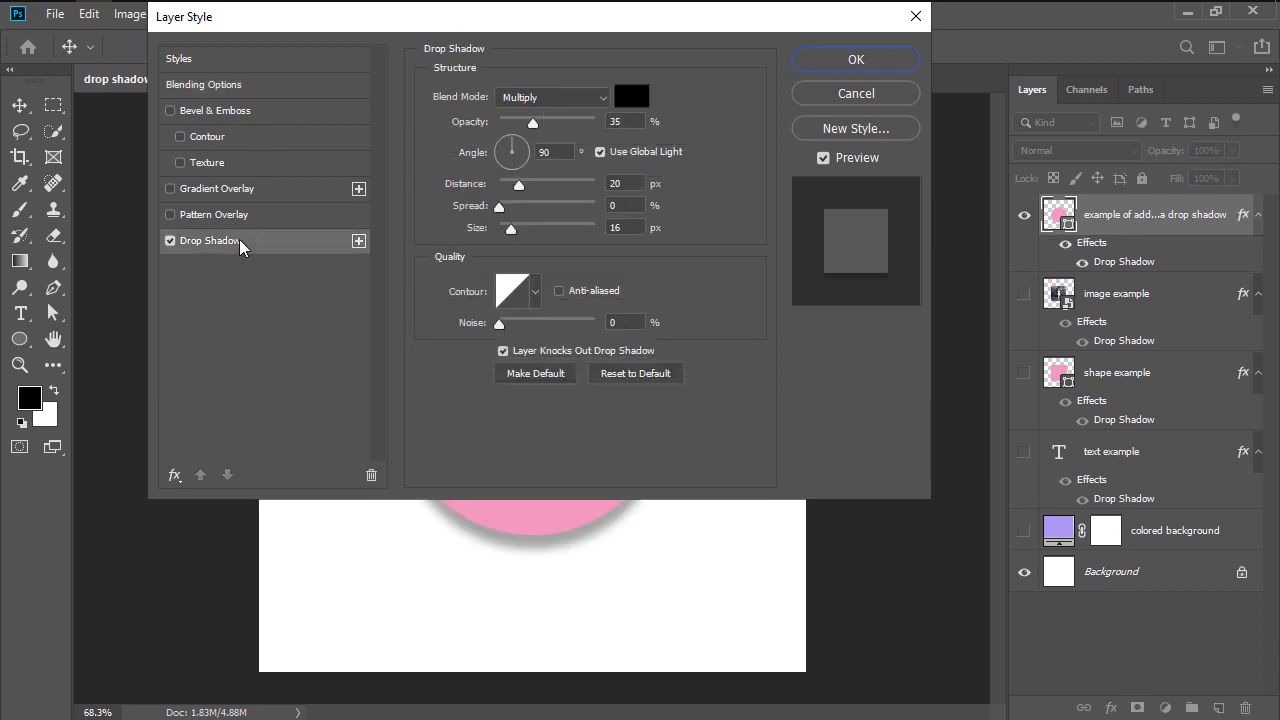
pyautogui.press('Escape')
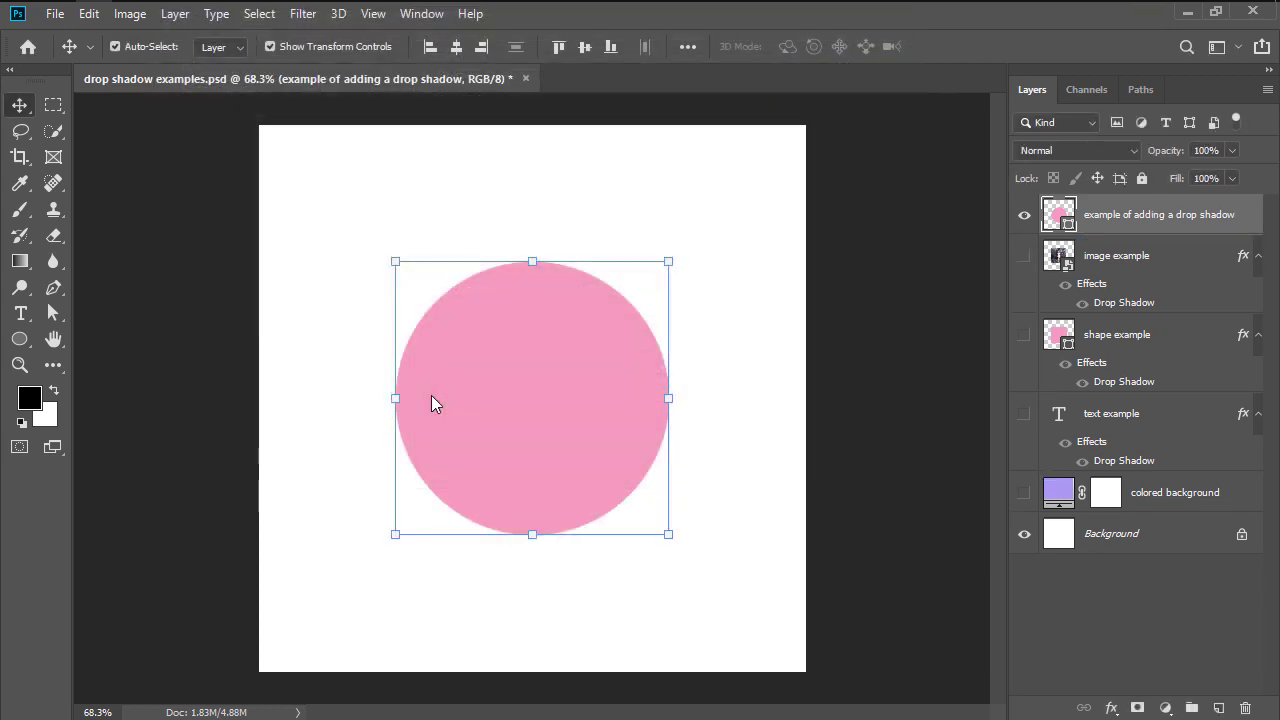
# Add a Drop Shadow to the circle layer via Layer > Layer Style
pyautogui.click(175, 14)
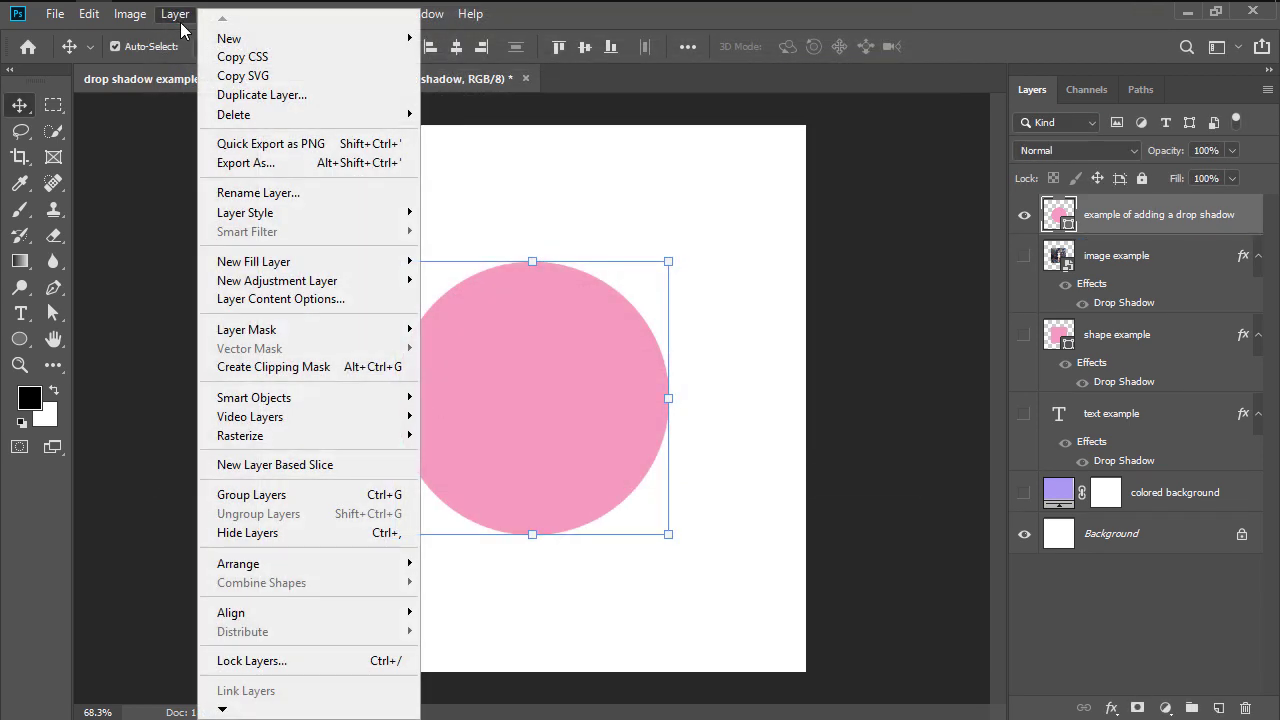
pyautogui.moveTo(298, 218)
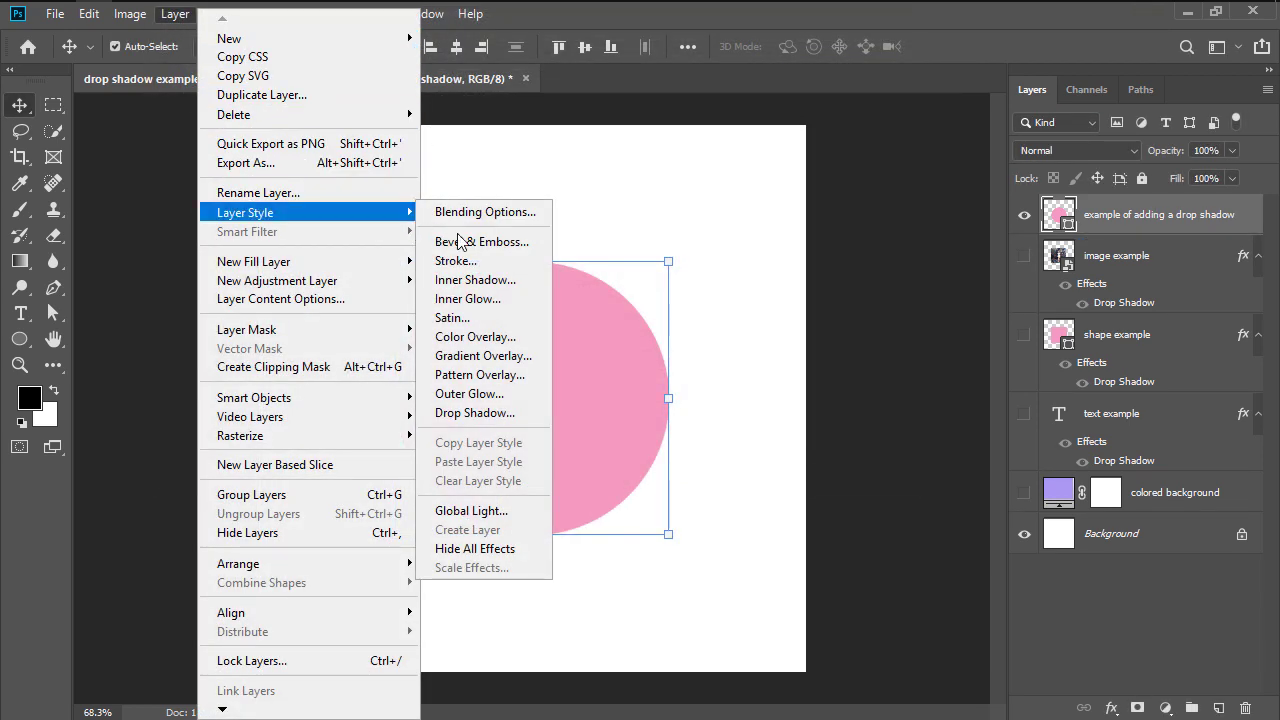
pyautogui.click(497, 413)
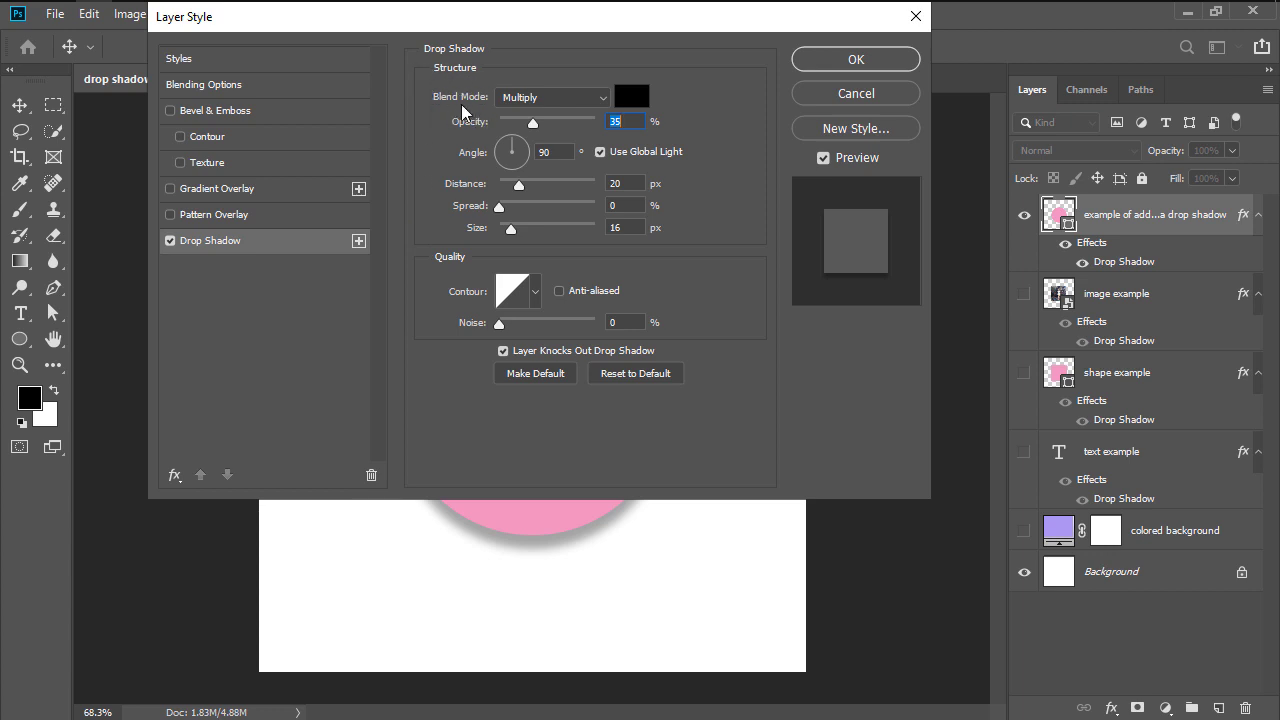
# Review the shadow's Multiply blend, black colour and 35% opacity, then cancel without applying
pyautogui.click(502, 100)
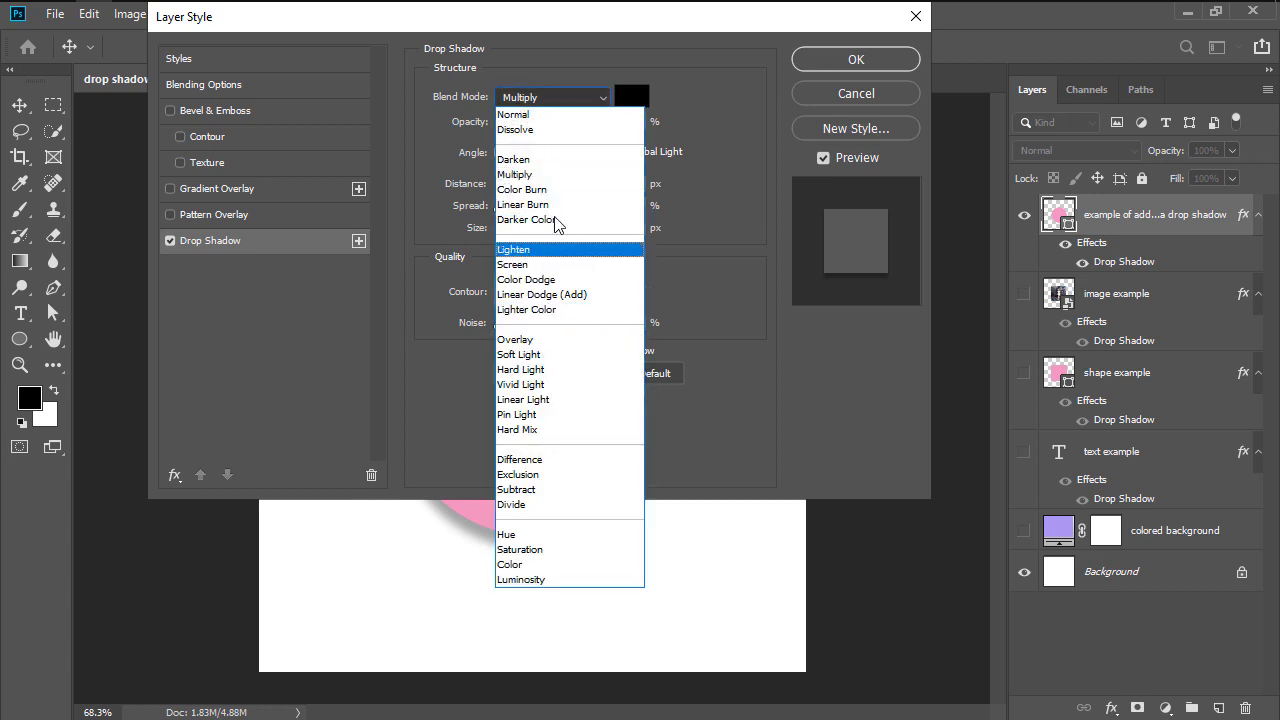
pyautogui.click(629, 101)
pyautogui.click(631, 107)
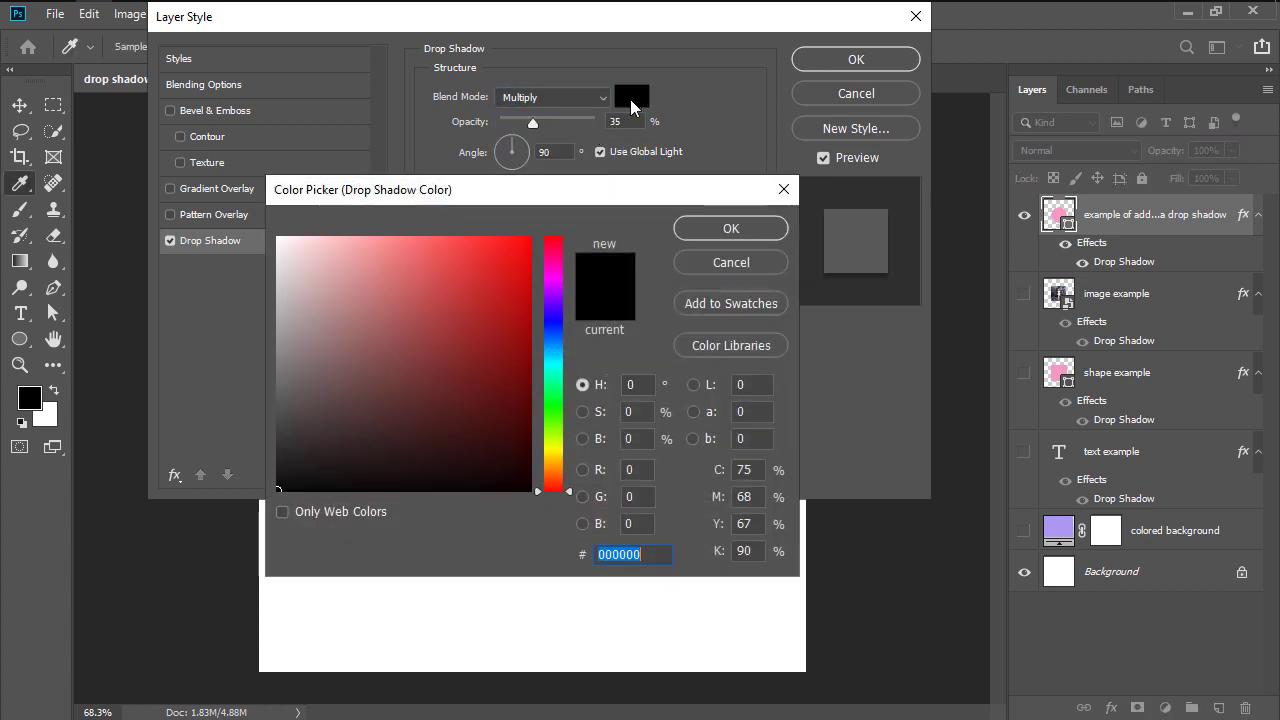
pyautogui.press('Escape')
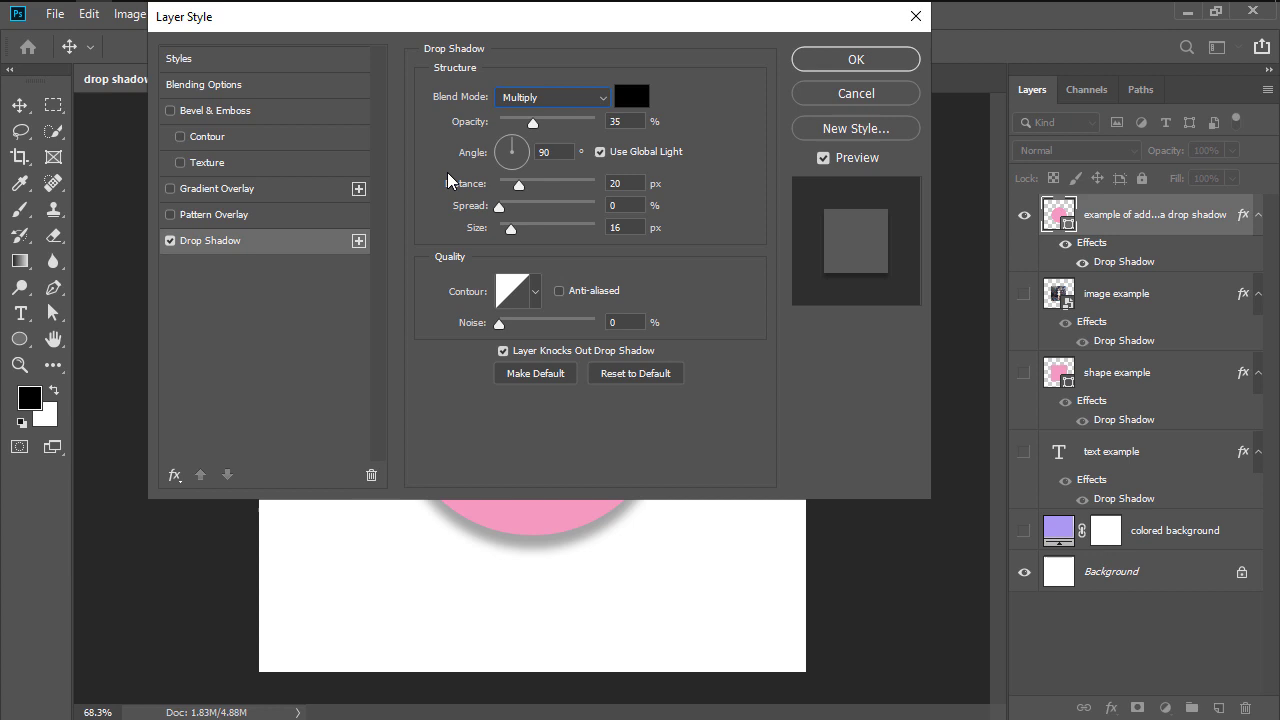
pyautogui.moveTo(530, 125)
pyautogui.mouseDown()
pyautogui.moveTo(547, 127)
pyautogui.moveTo(529, 127)
pyautogui.mouseUp()
pyautogui.press('Tab')
pyautogui.hotkey('shift', 'Tab')
pyautogui.press('Up')
pyautogui.press('Up')
pyautogui.press('Up')
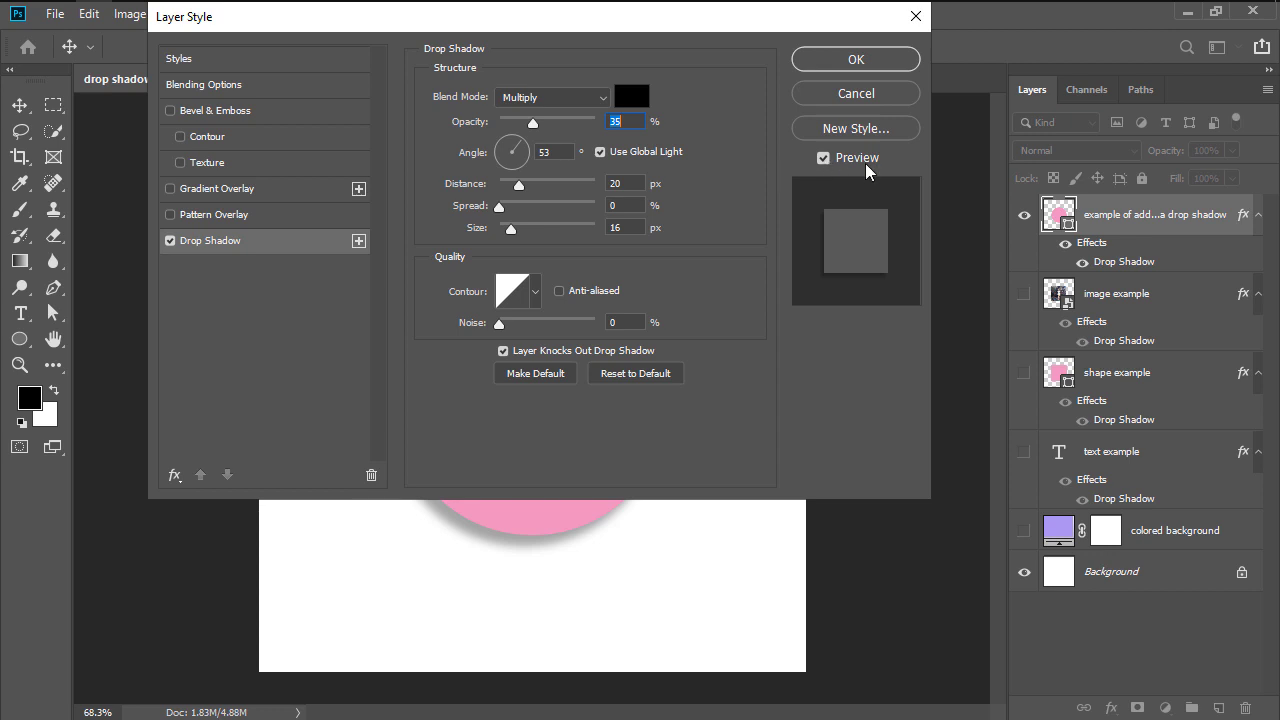
pyautogui.press('Escape')
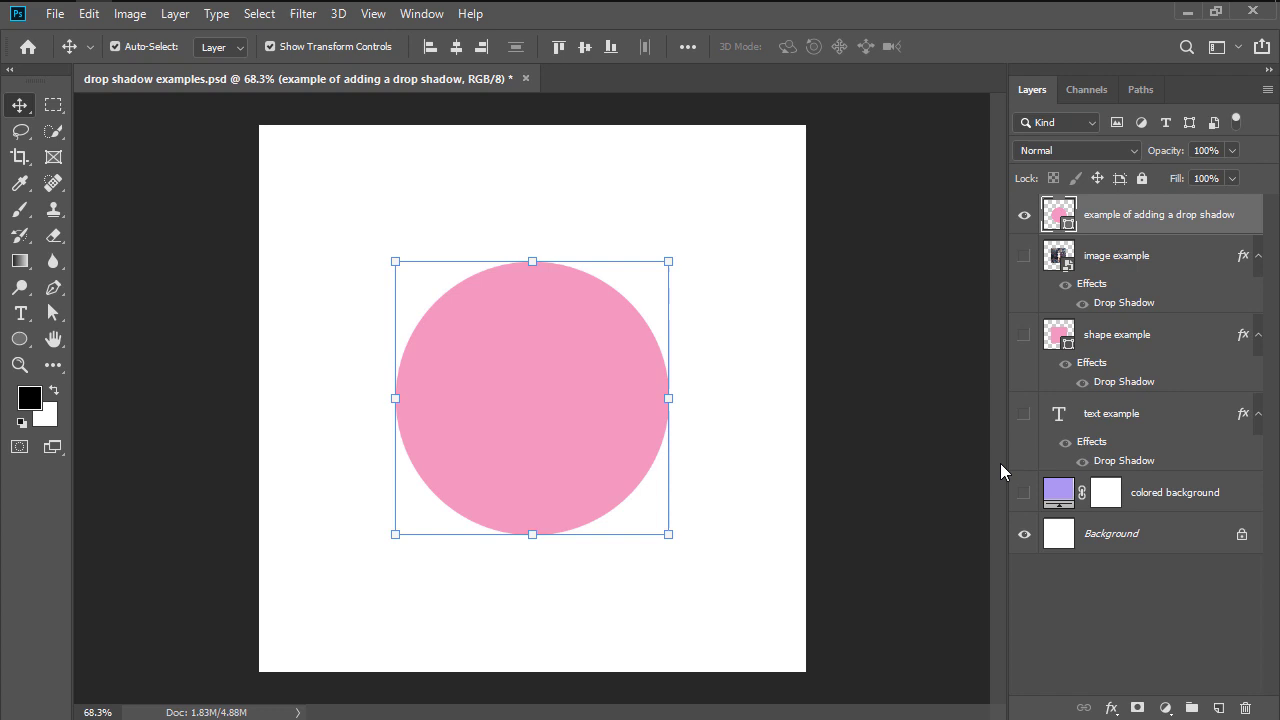
# Show the lavender background and give the circle a drop shadow in Linear Burn mode
pyautogui.click(1024, 493)
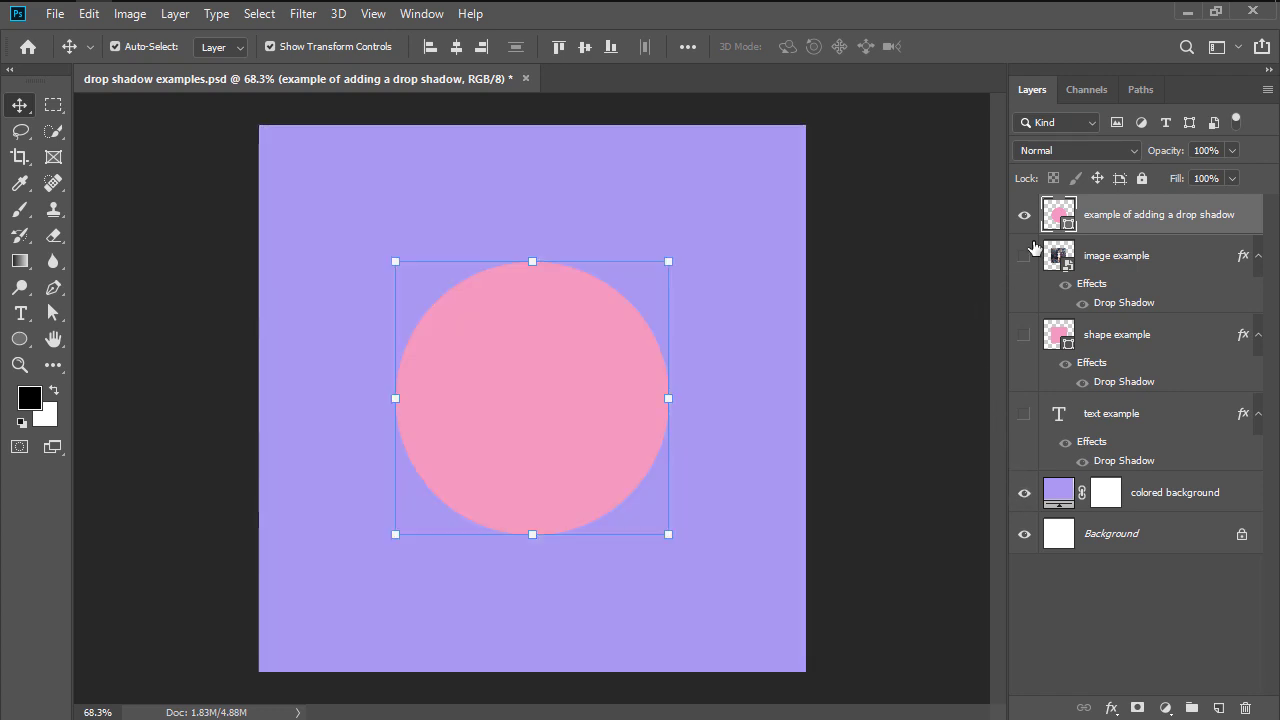
pyautogui.doubleClick(1200, 224)
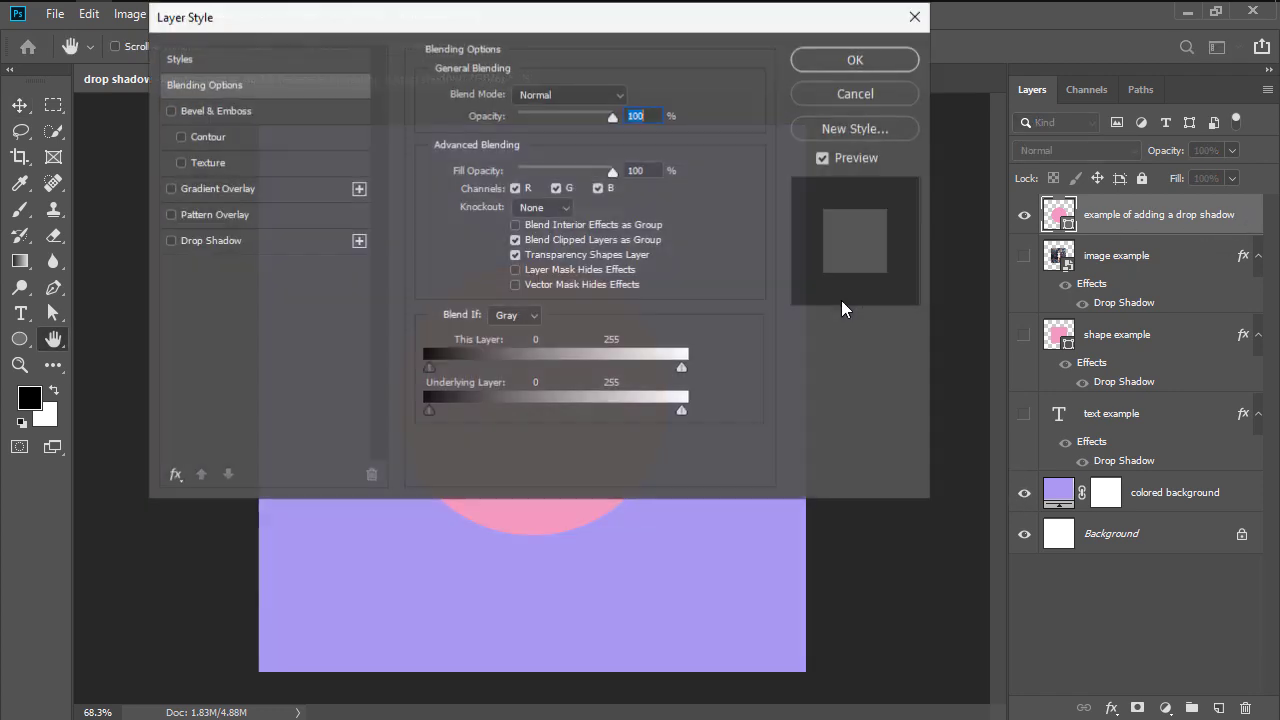
pyautogui.click(311, 240)
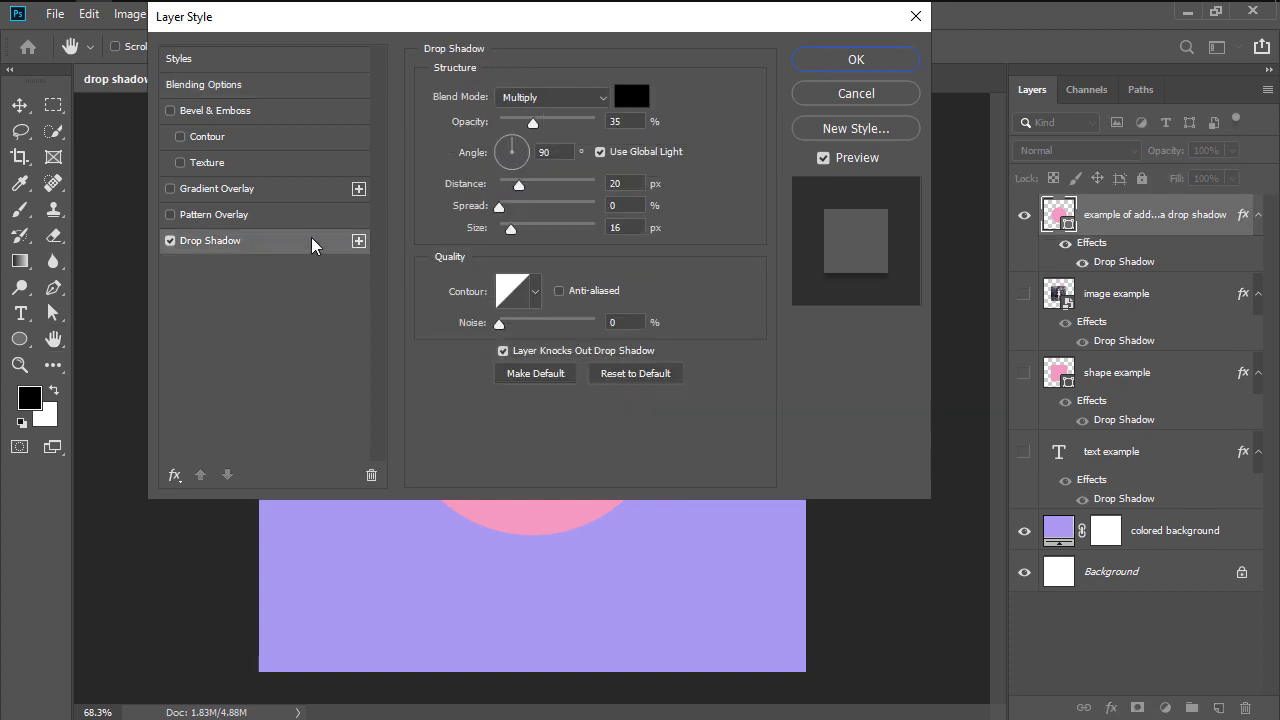
pyautogui.click(528, 100)
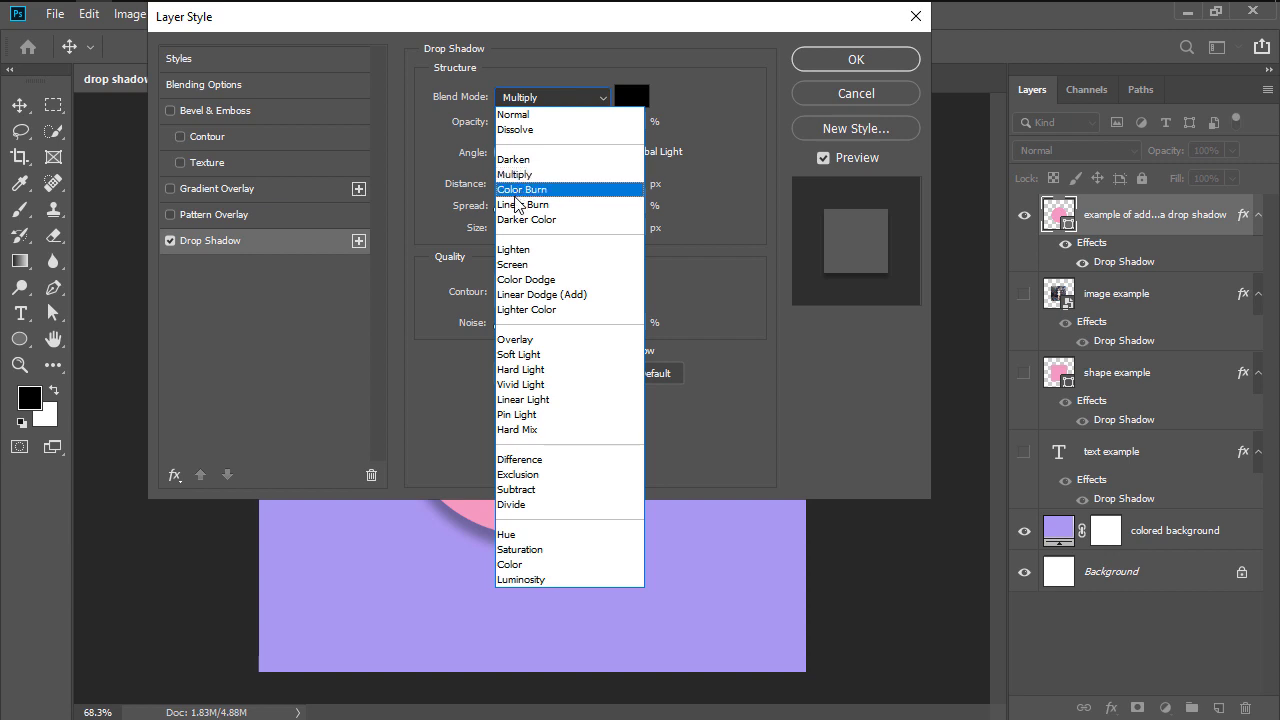
pyautogui.click(520, 205)
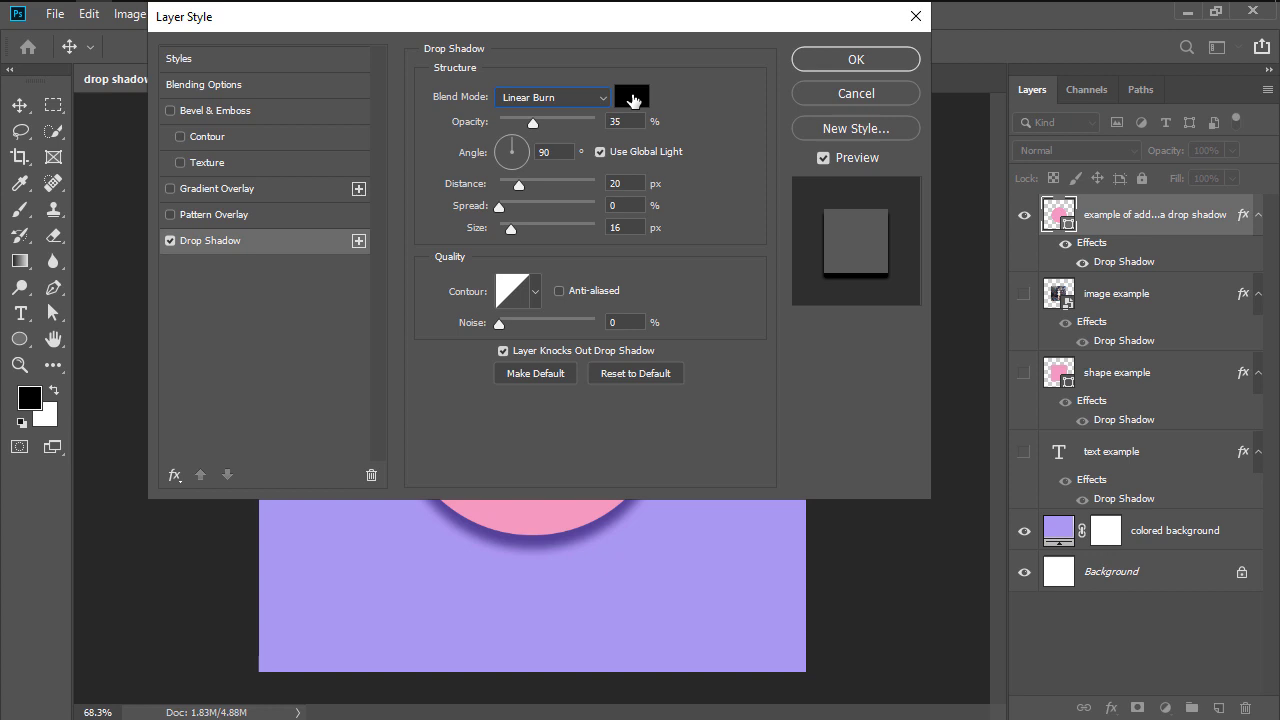
# Change the drop shadow colour to near-black #131314 in the Color Picker
pyautogui.click(632, 99)
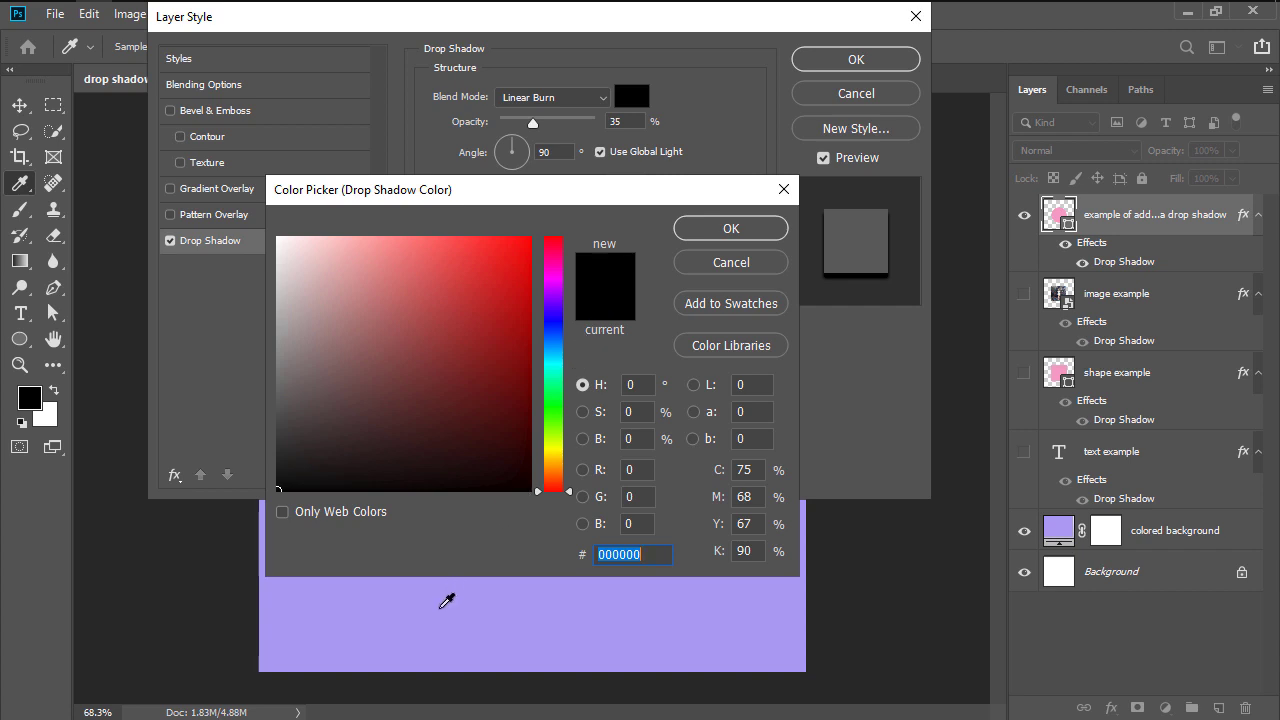
pyautogui.click(447, 600)
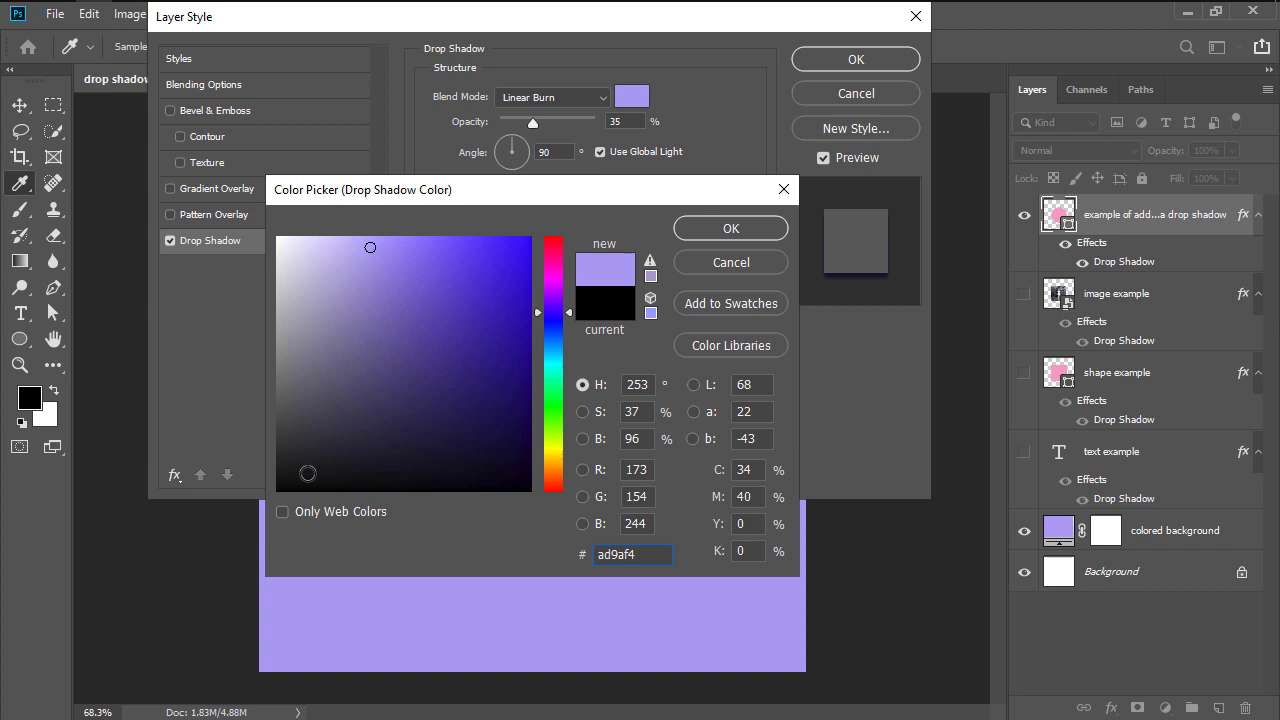
pyautogui.click(306, 473)
pyautogui.moveTo(306, 473); pyautogui.dragTo(297, 478)
pyautogui.click(686, 229)
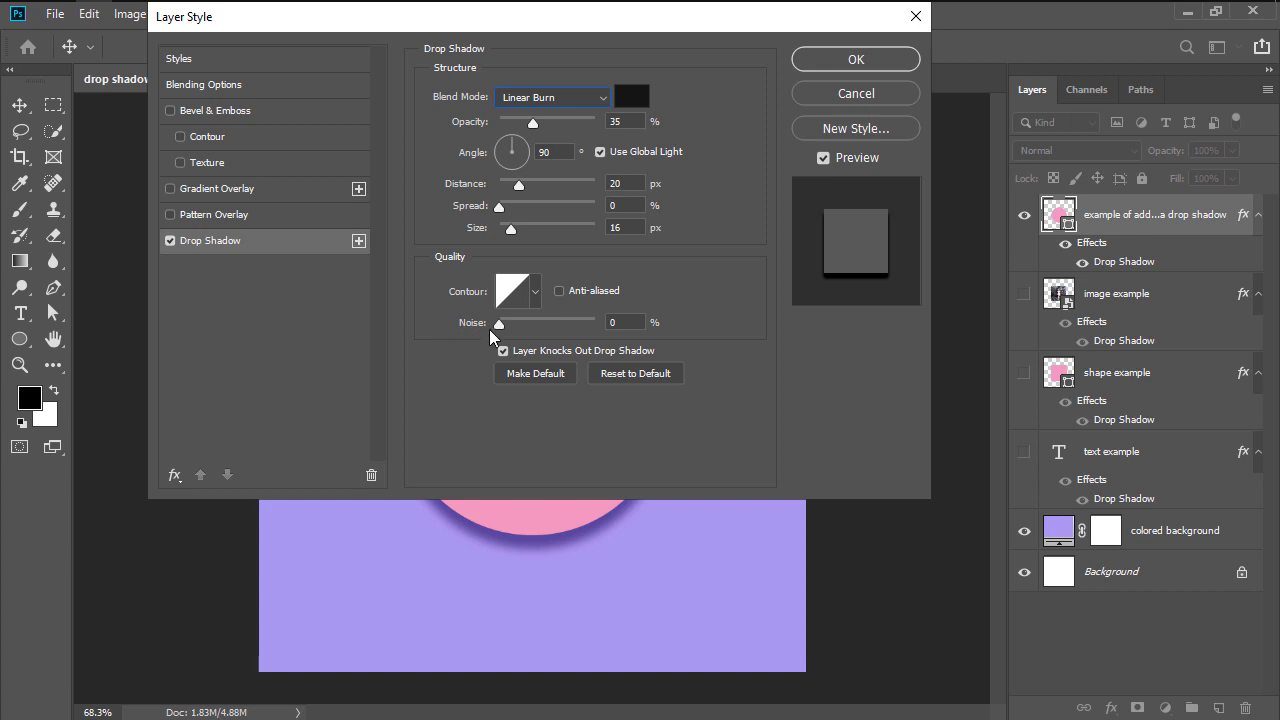
# Set the drop shadow noise to 59% and apply the layer style
pyautogui.moveTo(498, 325); pyautogui.dragTo(558, 326)
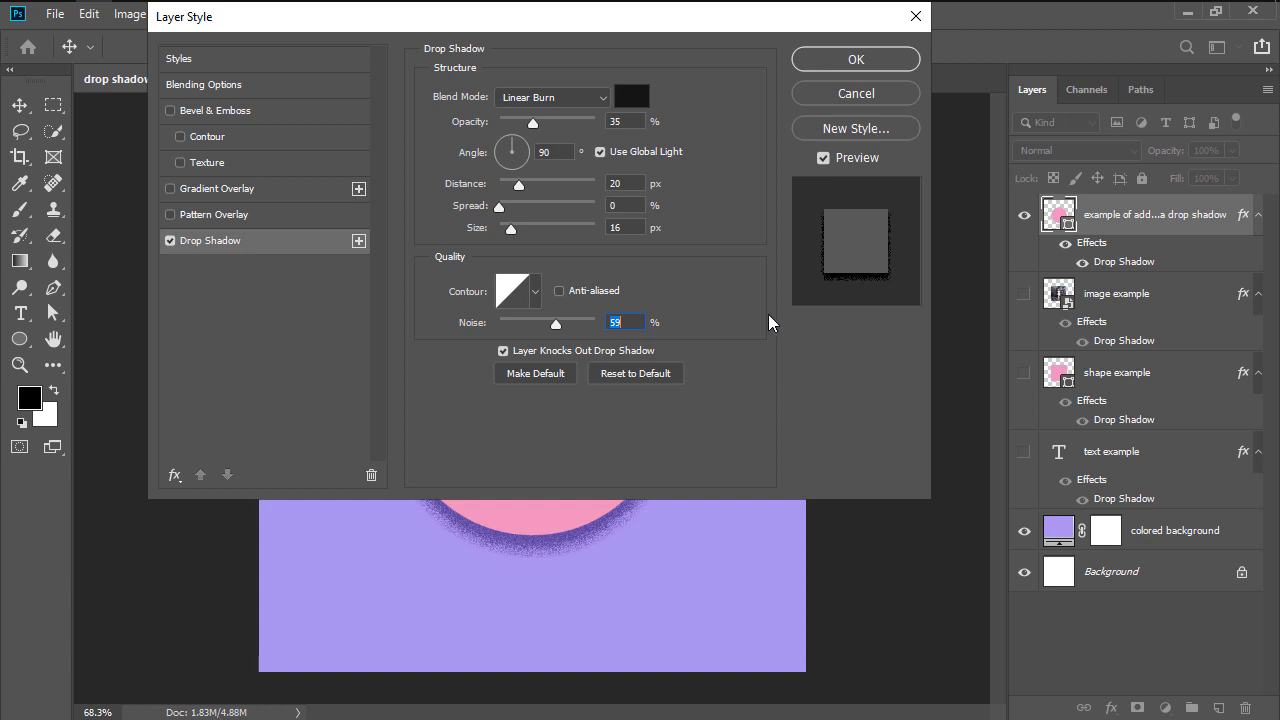
pyautogui.click(858, 62)
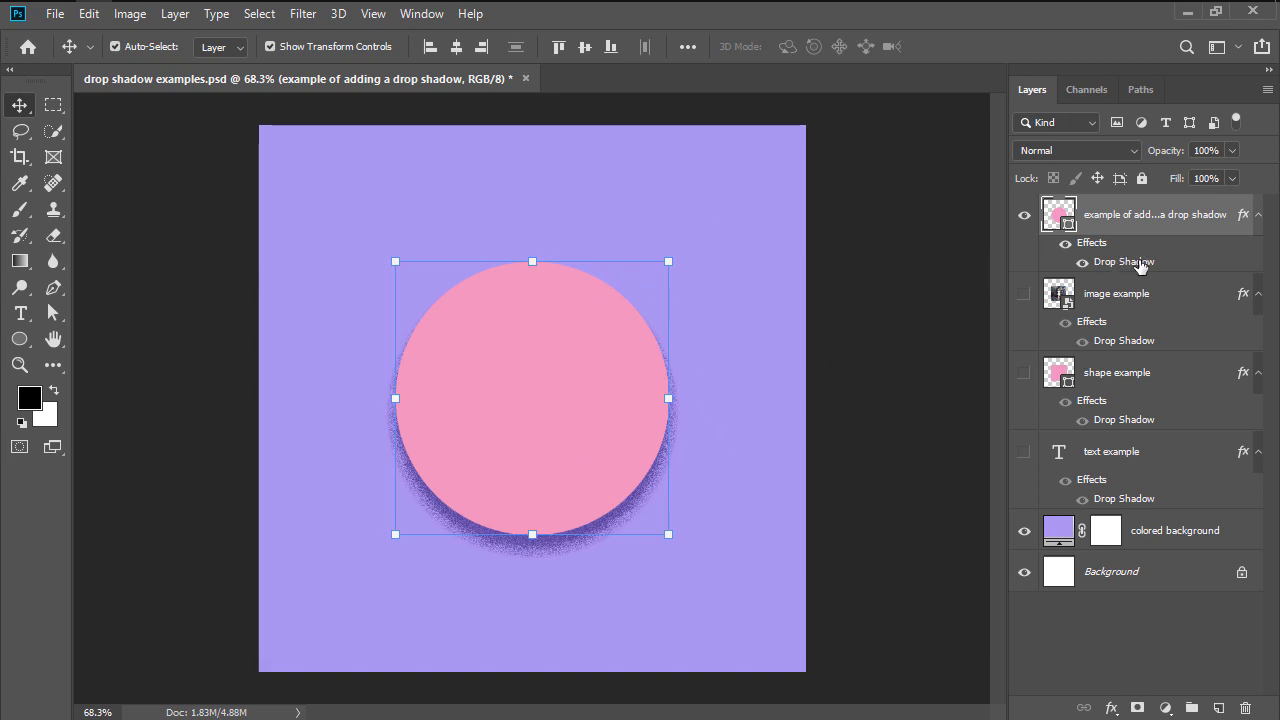
# Reopen the drop shadow, reduce its noise to 33%, apply, and deselect the layer
pyautogui.doubleClick(1140, 264)
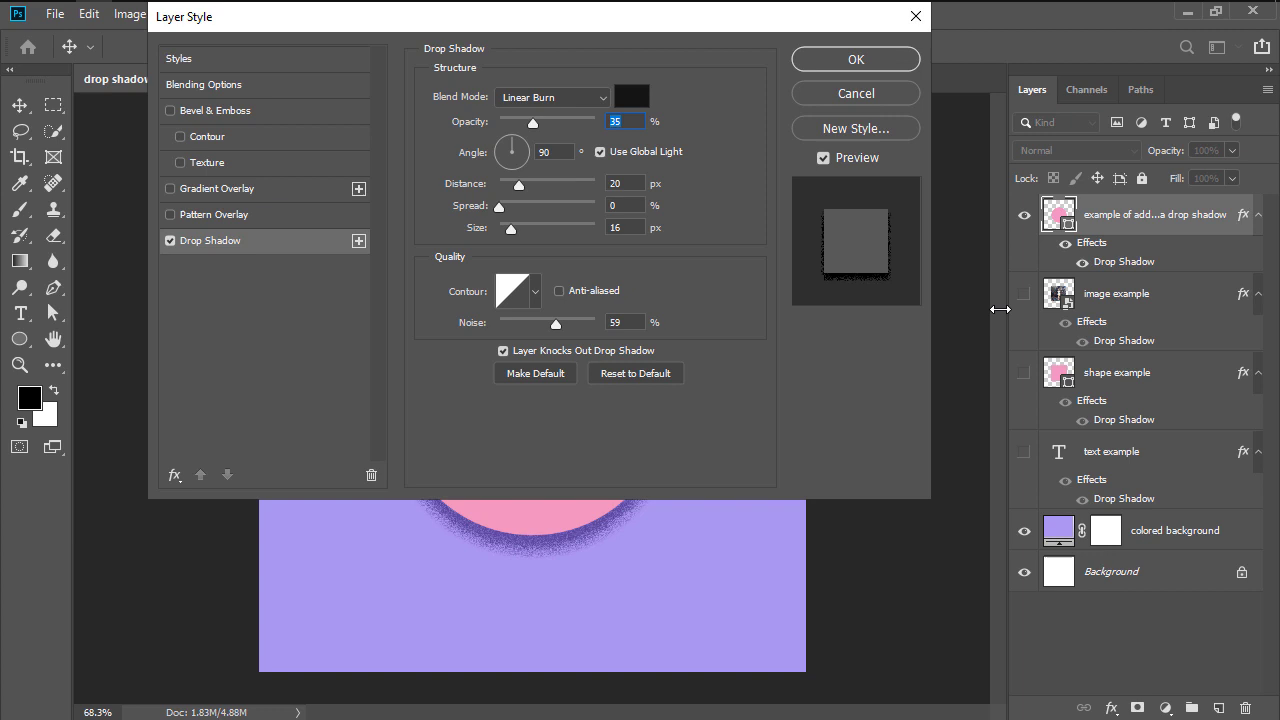
pyautogui.moveTo(555, 333); pyautogui.dragTo(533, 333)
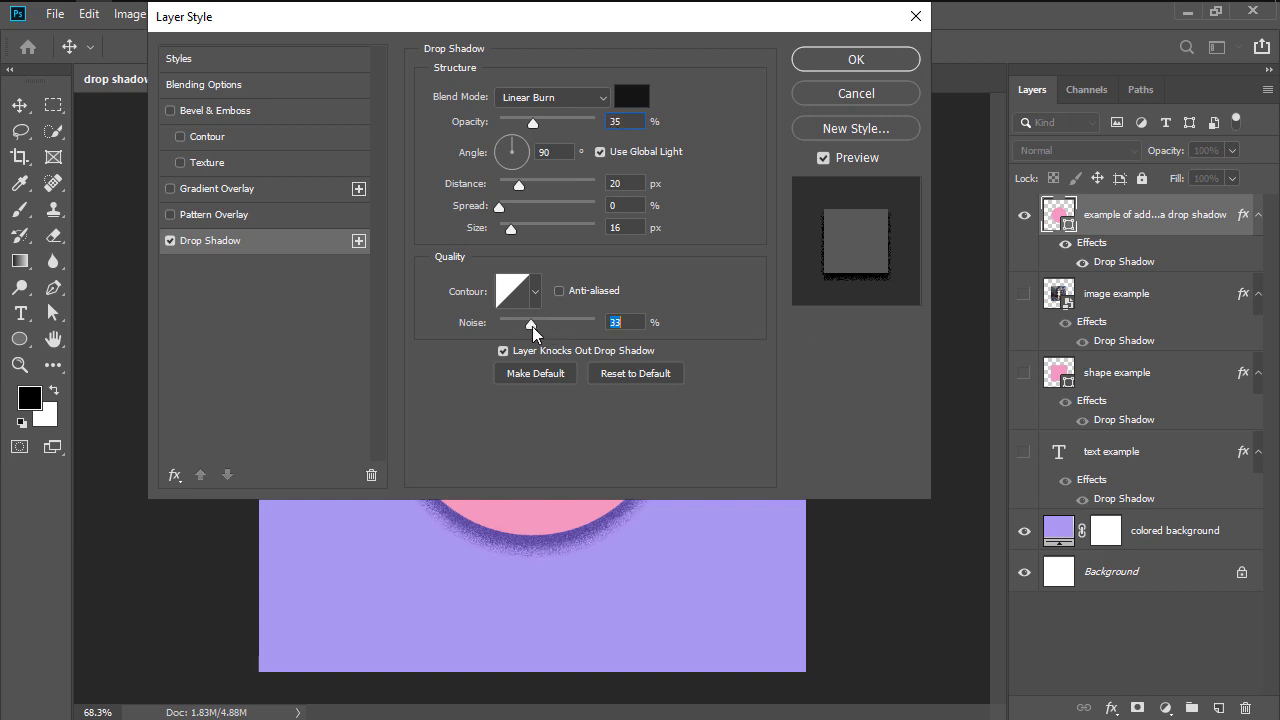
pyautogui.click(857, 65)
pyautogui.click(916, 308)
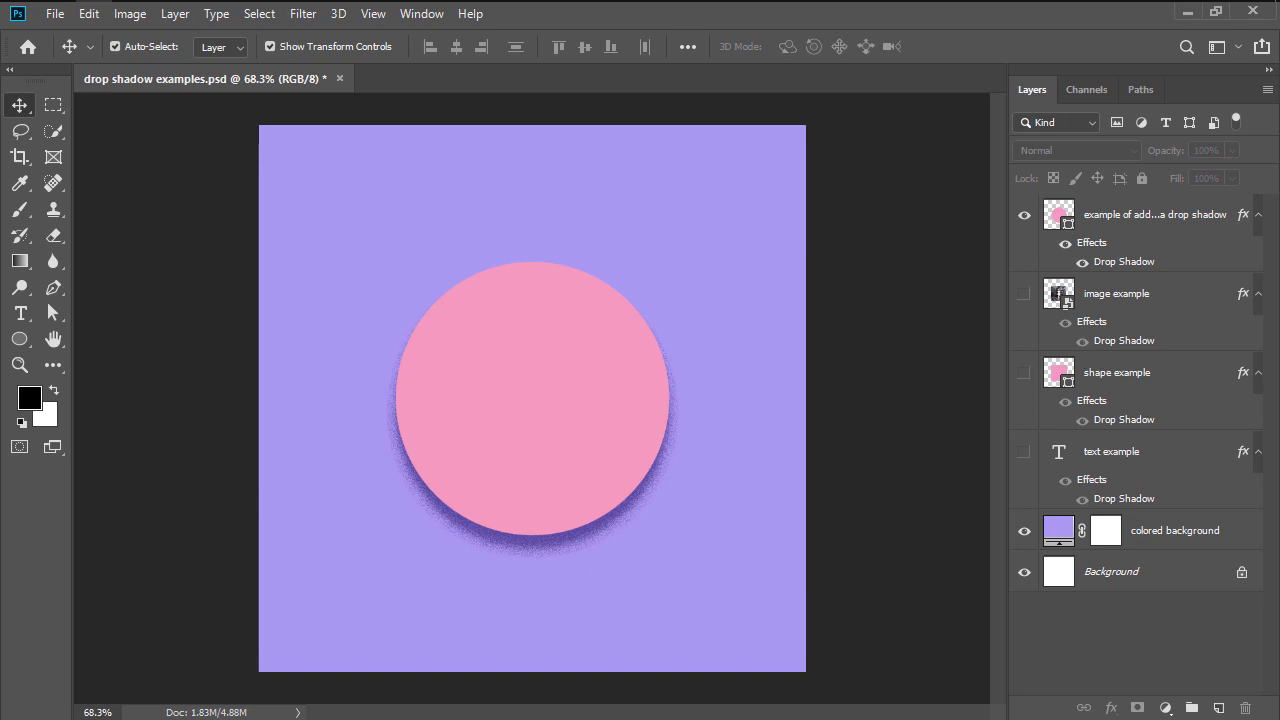